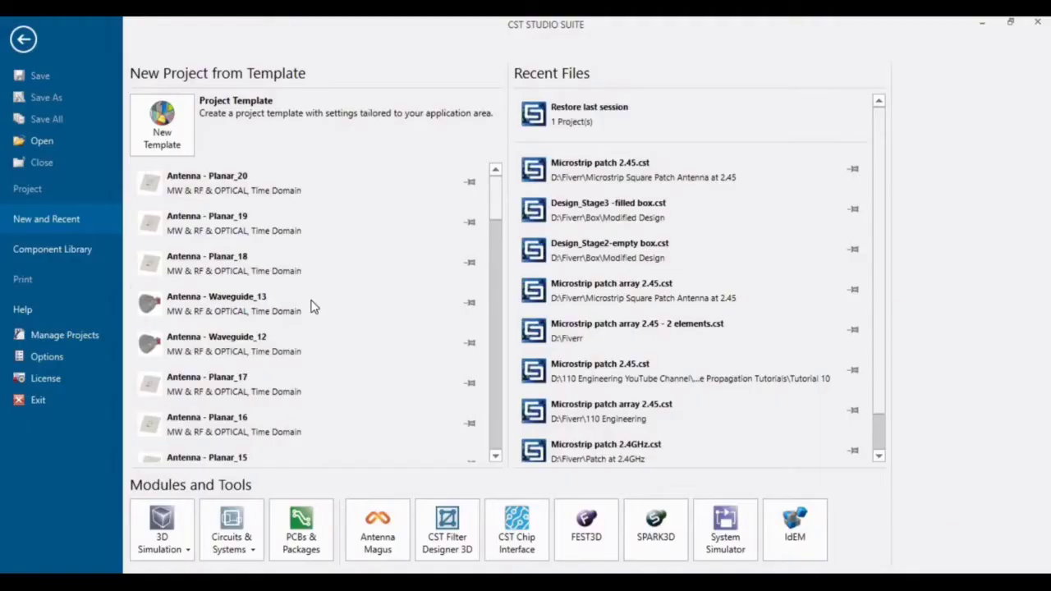
Create an Antennas > Planar (Patch, Slot, etc.) template with Time Domain solver and default units, opening a new project
click(162, 132)
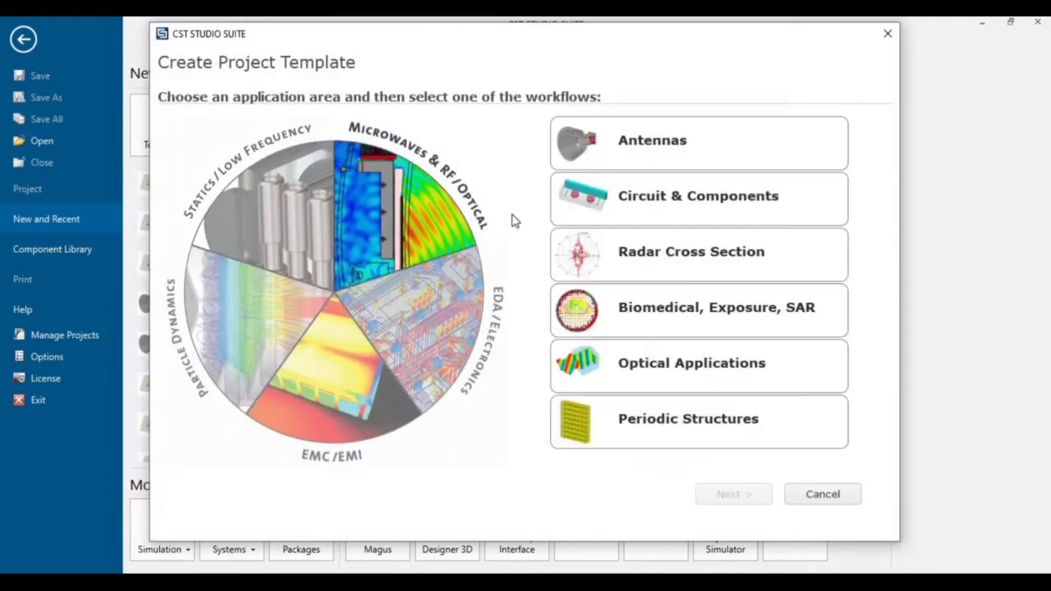
click(723, 145)
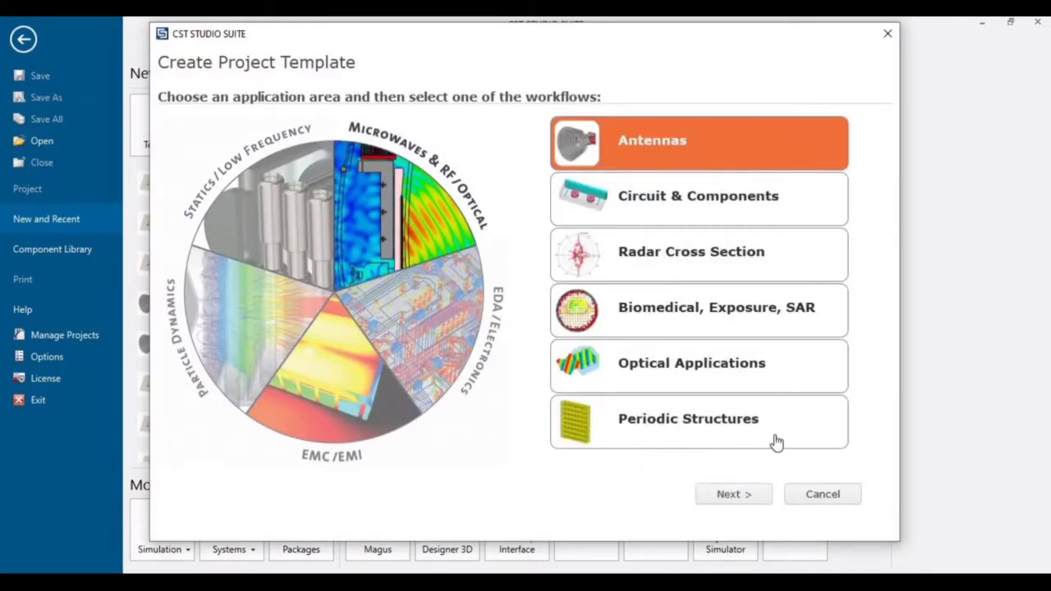
click(734, 495)
click(428, 170)
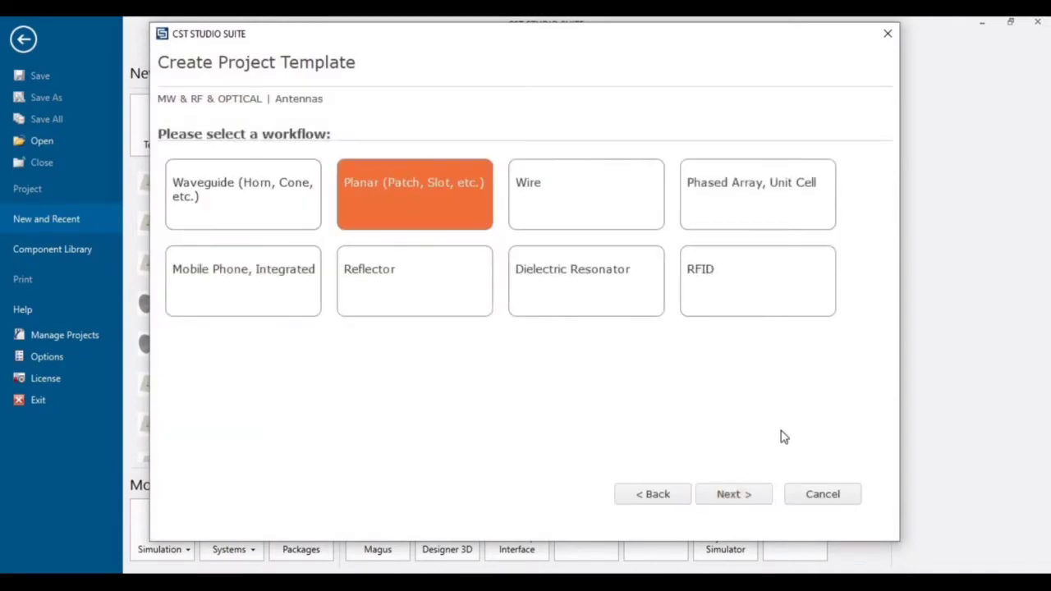
click(732, 491)
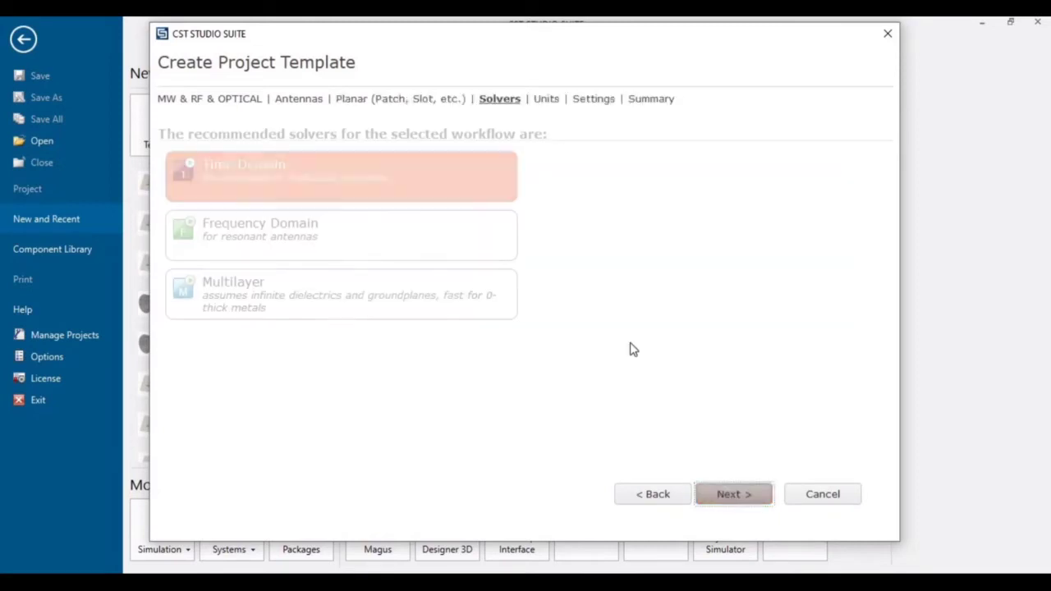
click(732, 494)
click(735, 495)
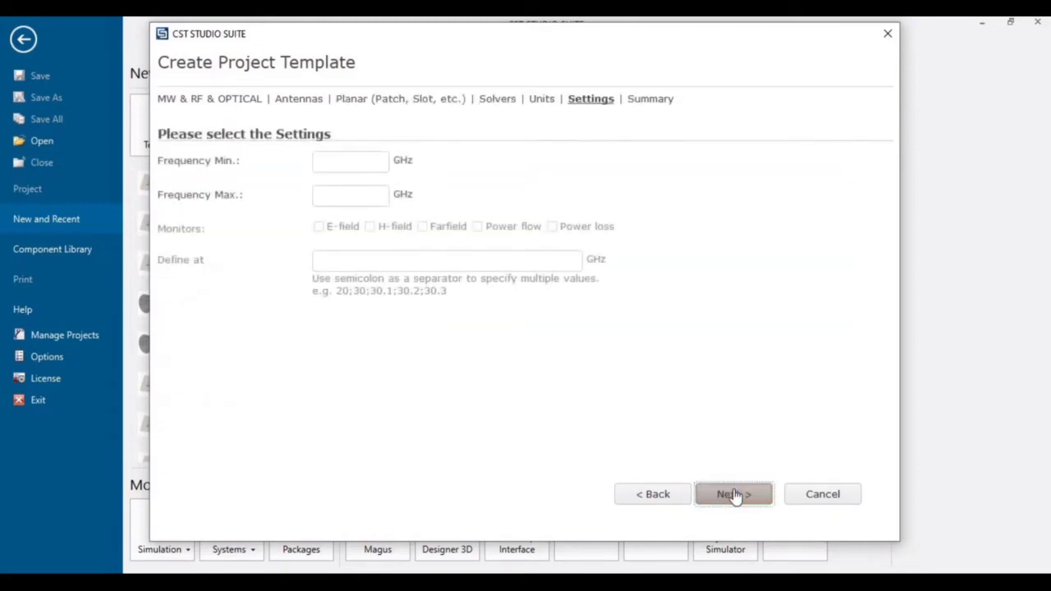
click(734, 494)
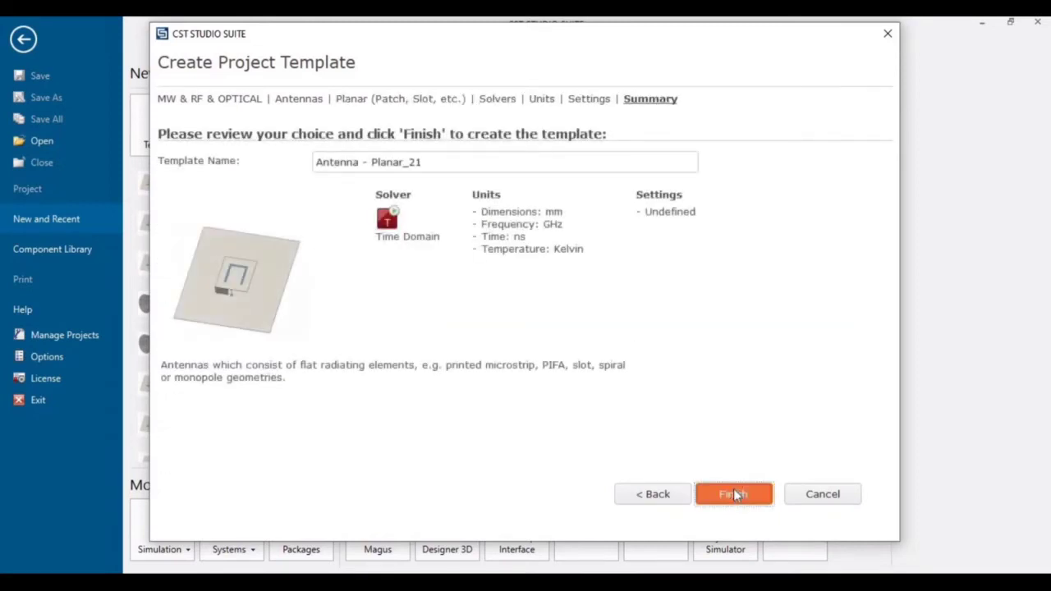
click(734, 494)
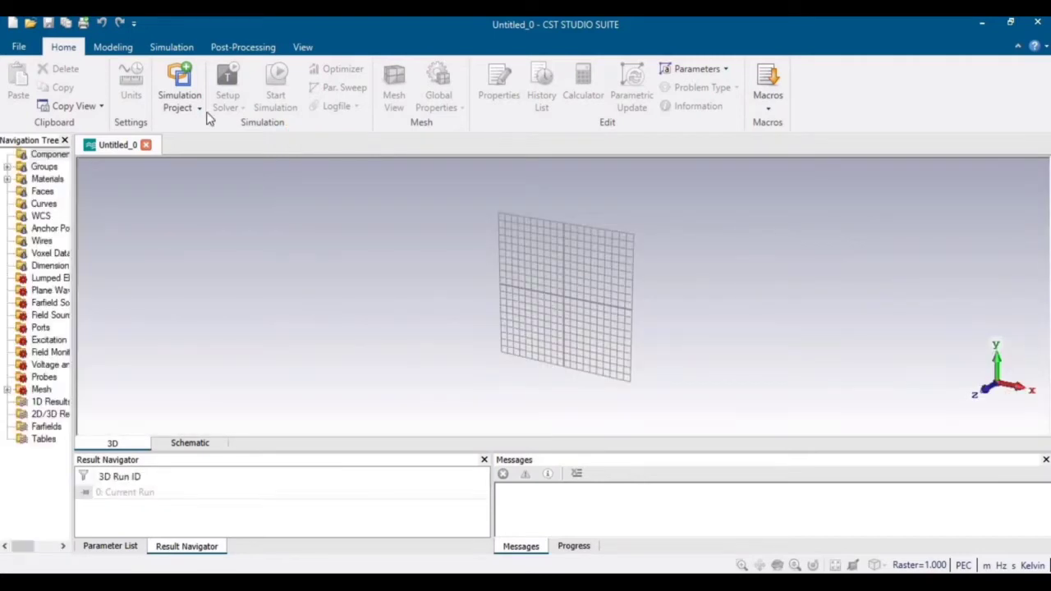
From Modeling > Import/Export > 2D/EDA Files > Gerber, choose Gerber (Single Layer) import
click(105, 45)
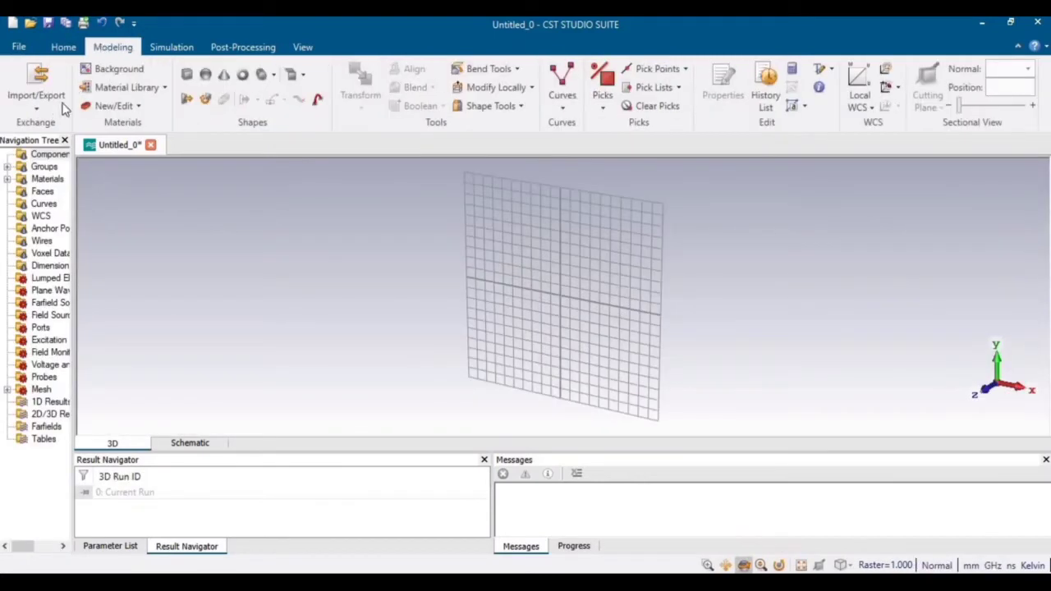
click(35, 113)
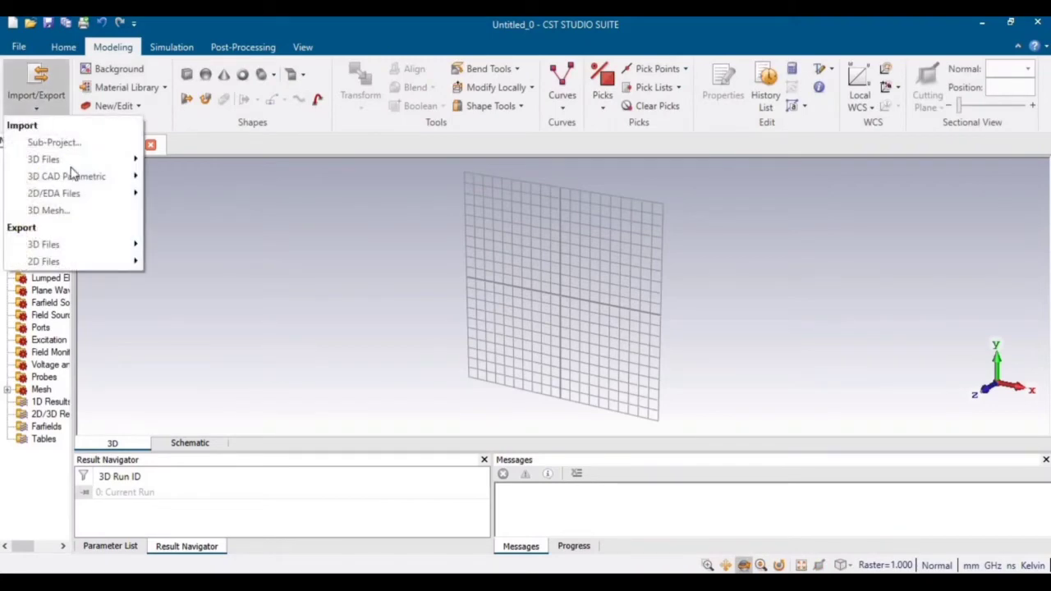
mouse_move(66, 200)
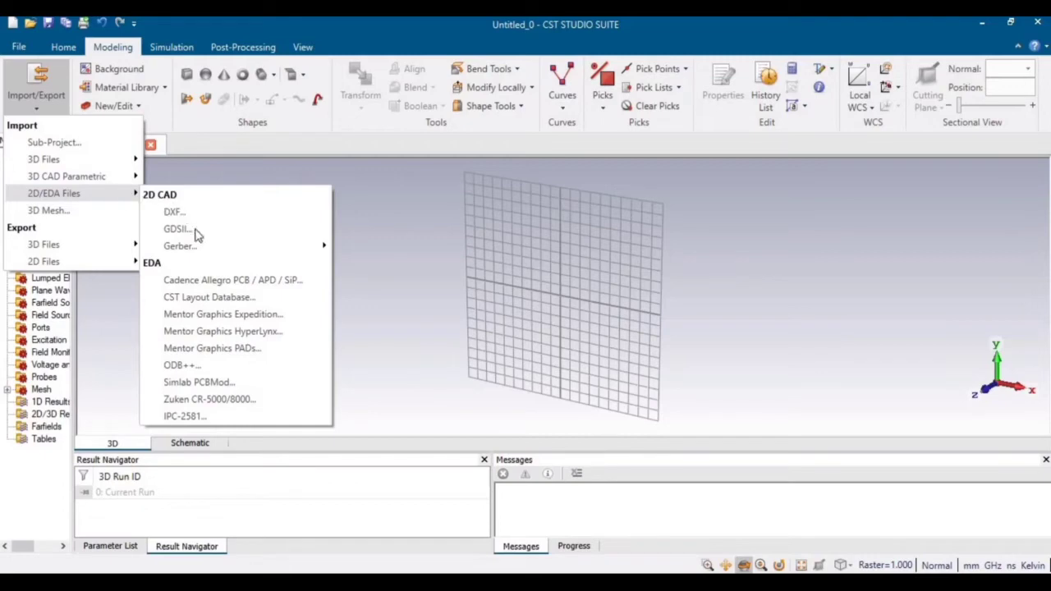
mouse_move(234, 247)
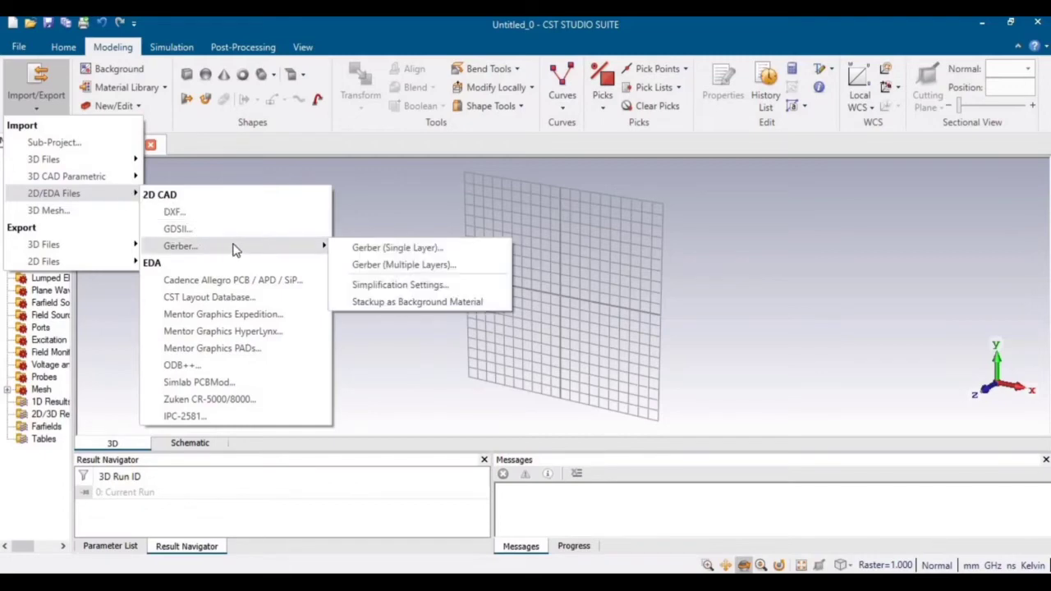
click(372, 248)
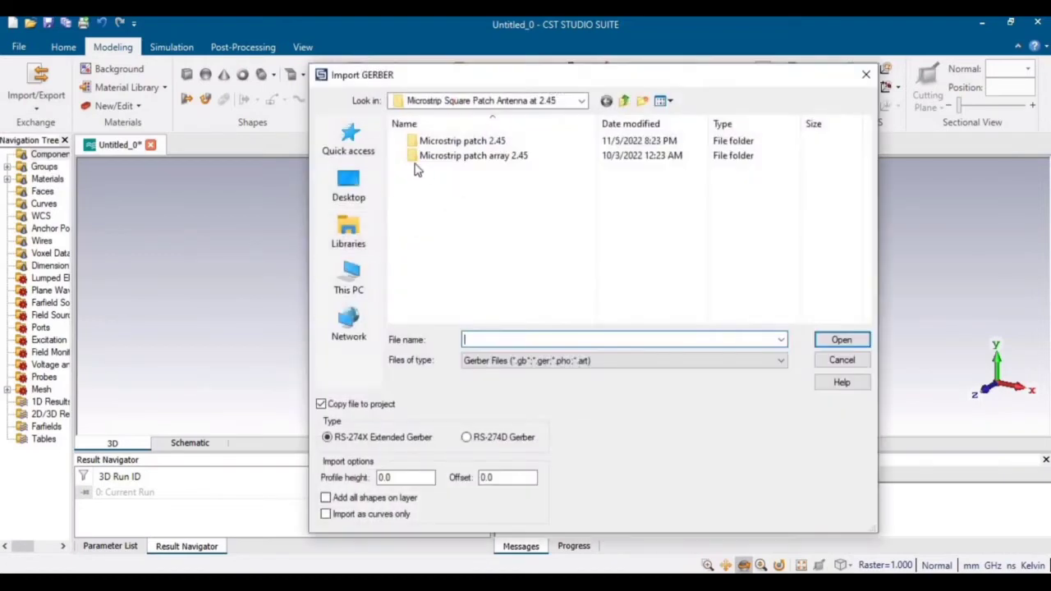
Browse Libraries > Documents into the Gerber tutorial folder
click(348, 234)
double_click(591, 152)
click(495, 174)
double_click(495, 174)
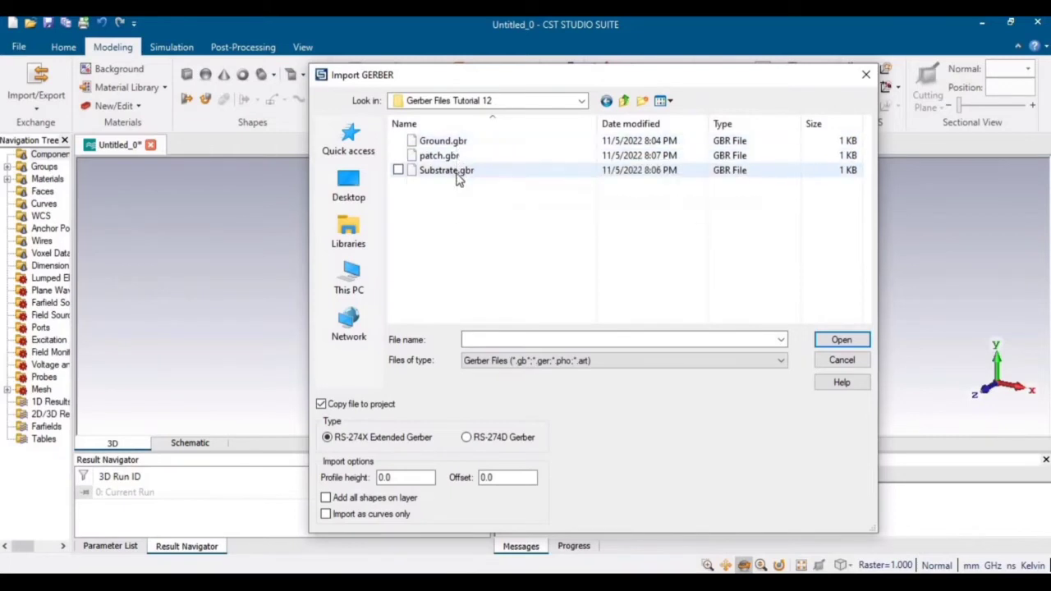
Load Ground.gbr into the Gerber Importer, then close the preview
click(457, 145)
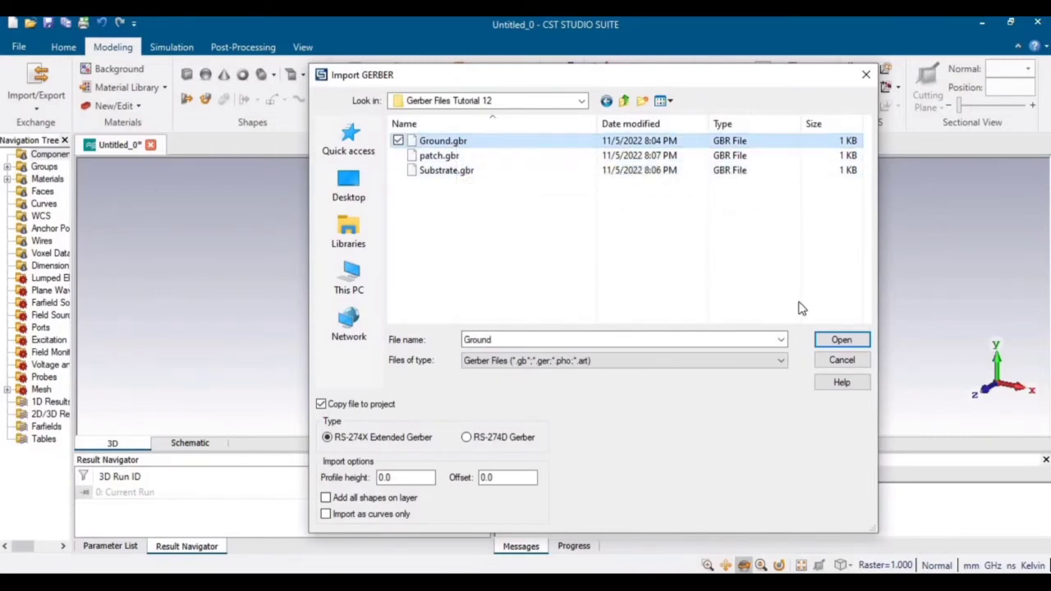
click(841, 341)
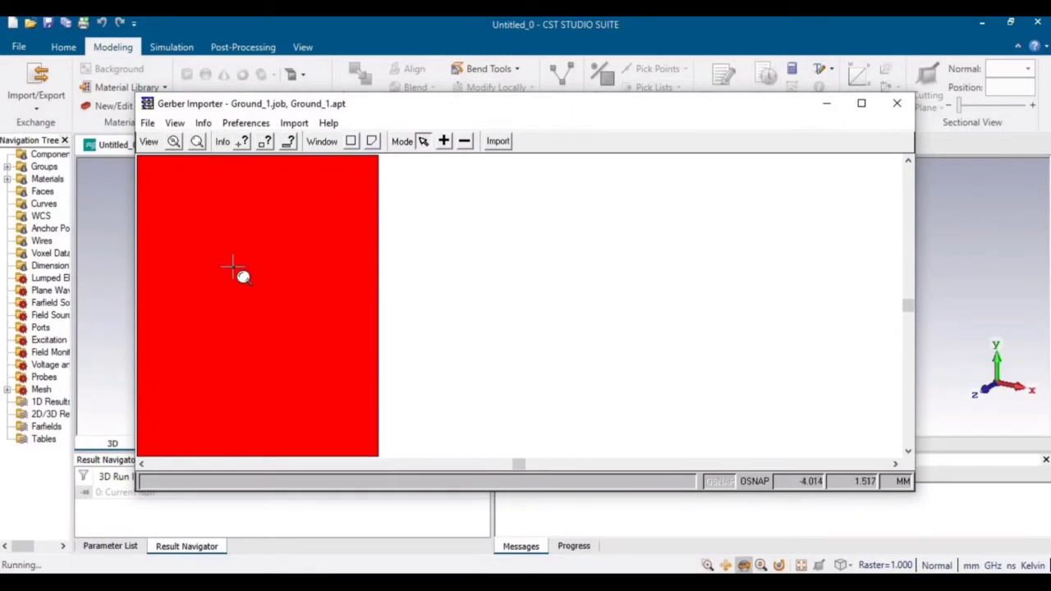
click(897, 107)
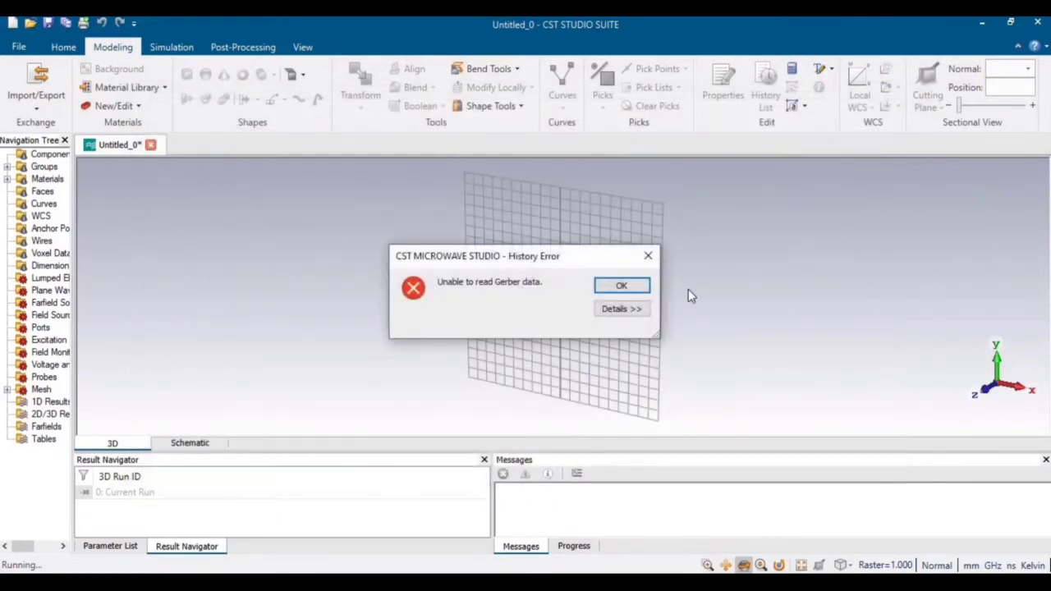
Dismiss the Gerber read error and start another Gerber (Single Layer) import
click(647, 255)
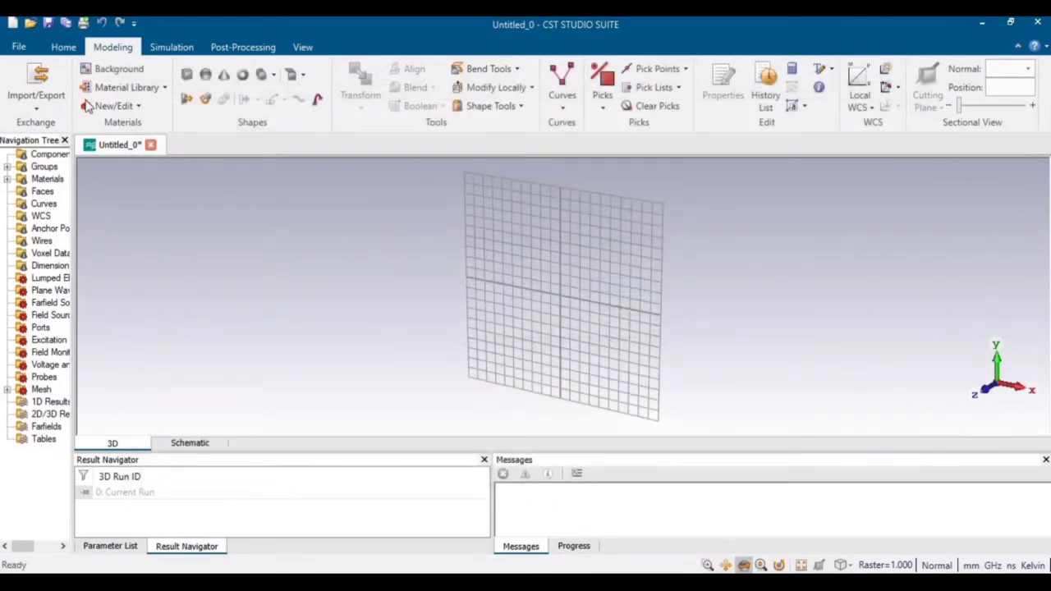
click(37, 105)
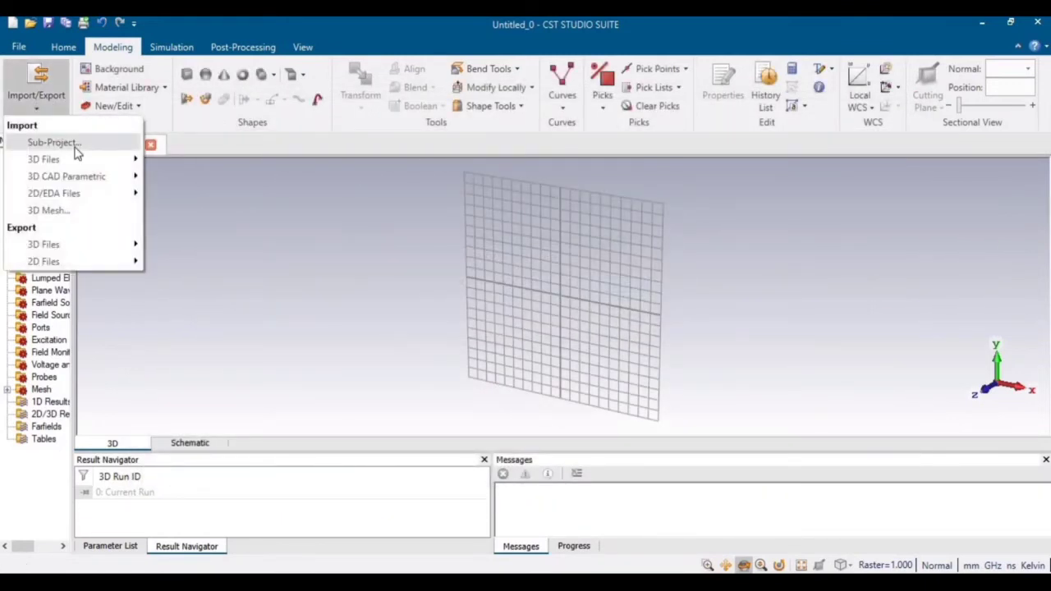
mouse_move(127, 193)
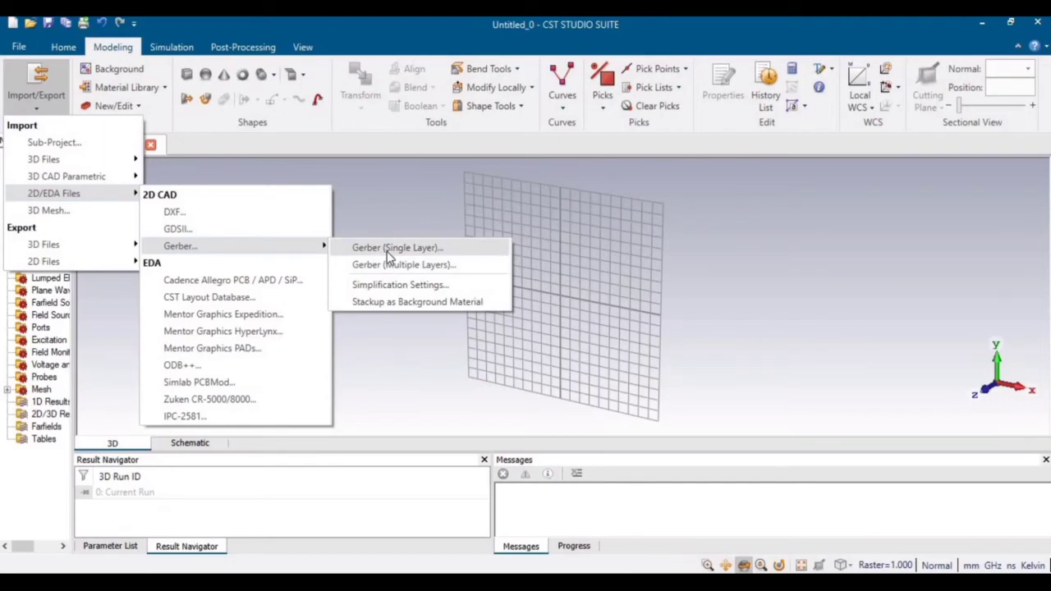
click(398, 248)
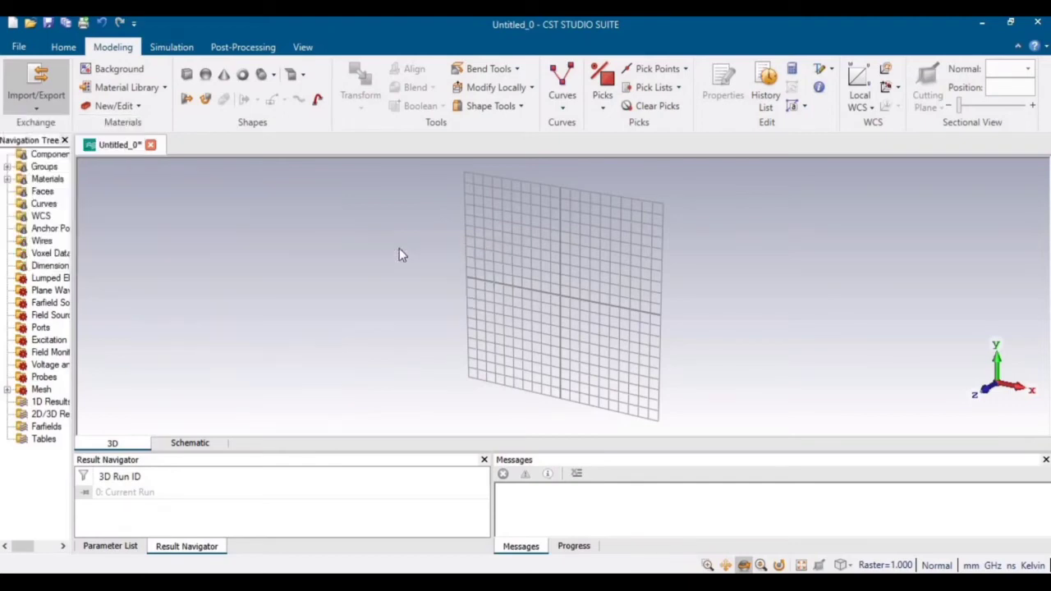
Preview patch.gbr in the Gerber Importer, then close it and dismiss the read error
click(443, 157)
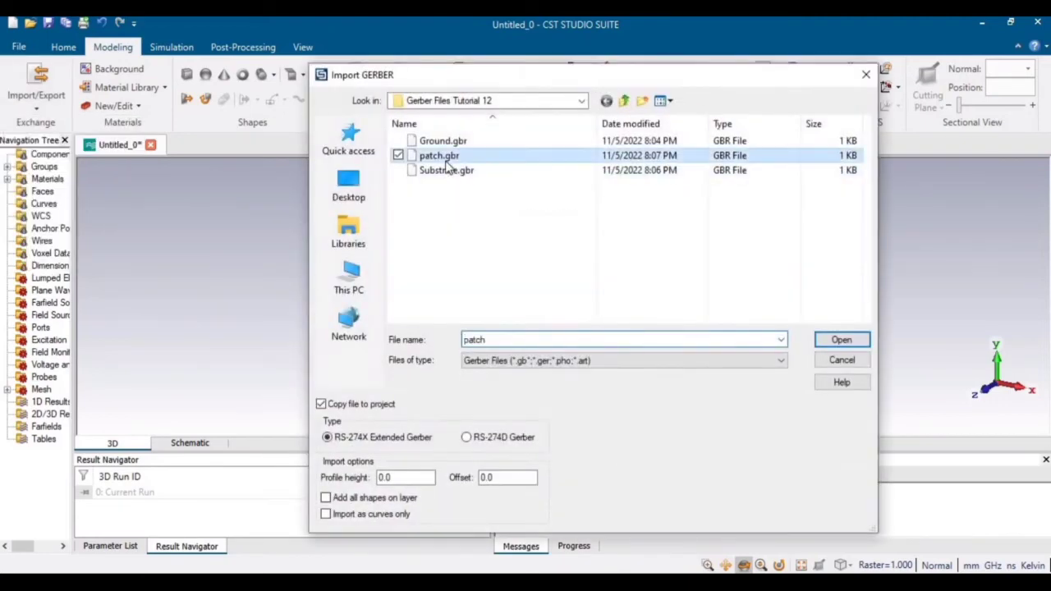
click(837, 340)
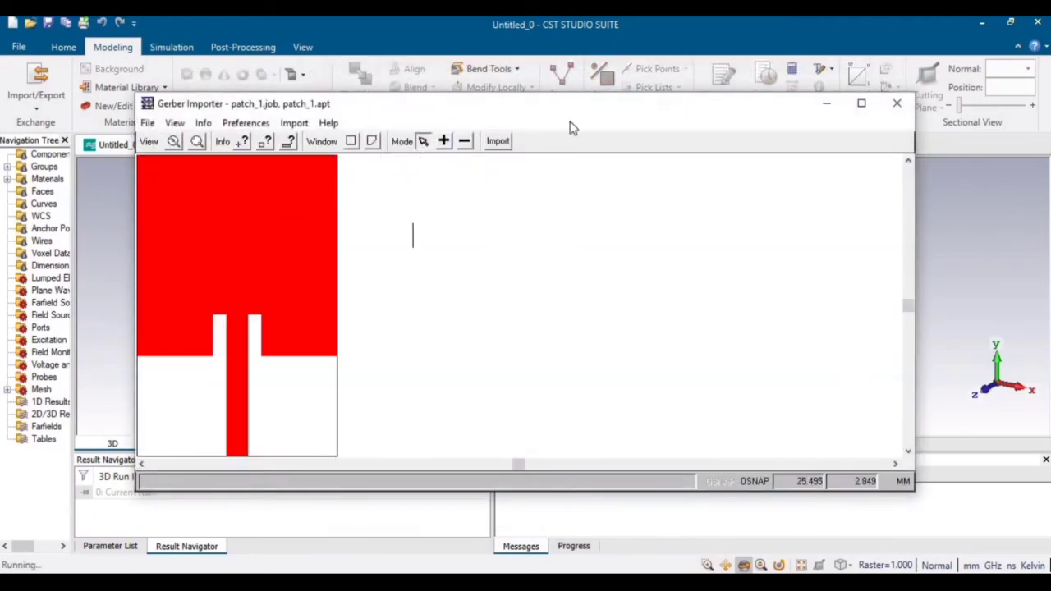
click(901, 105)
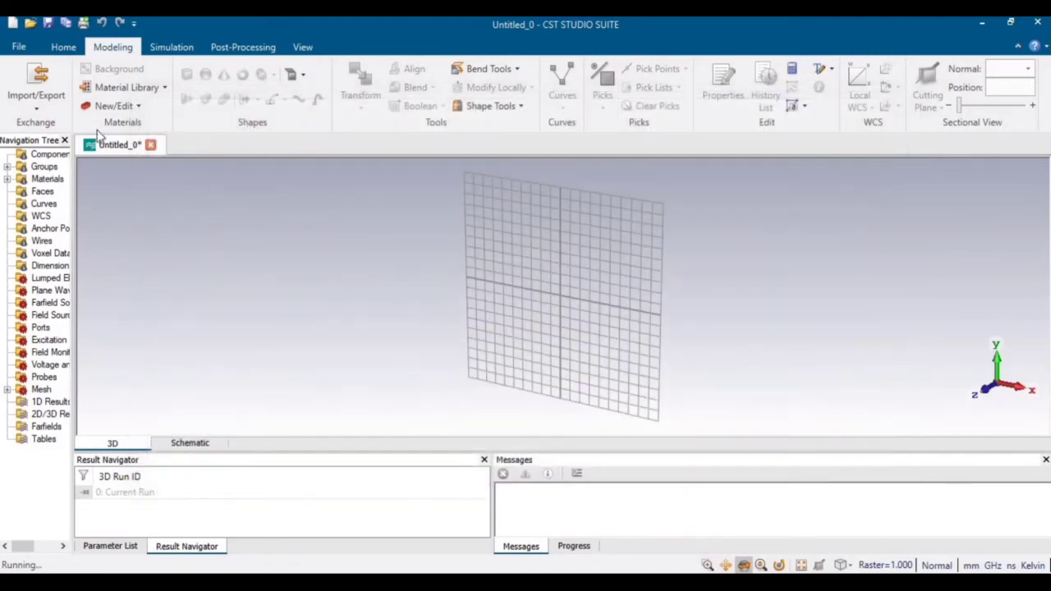
click(646, 254)
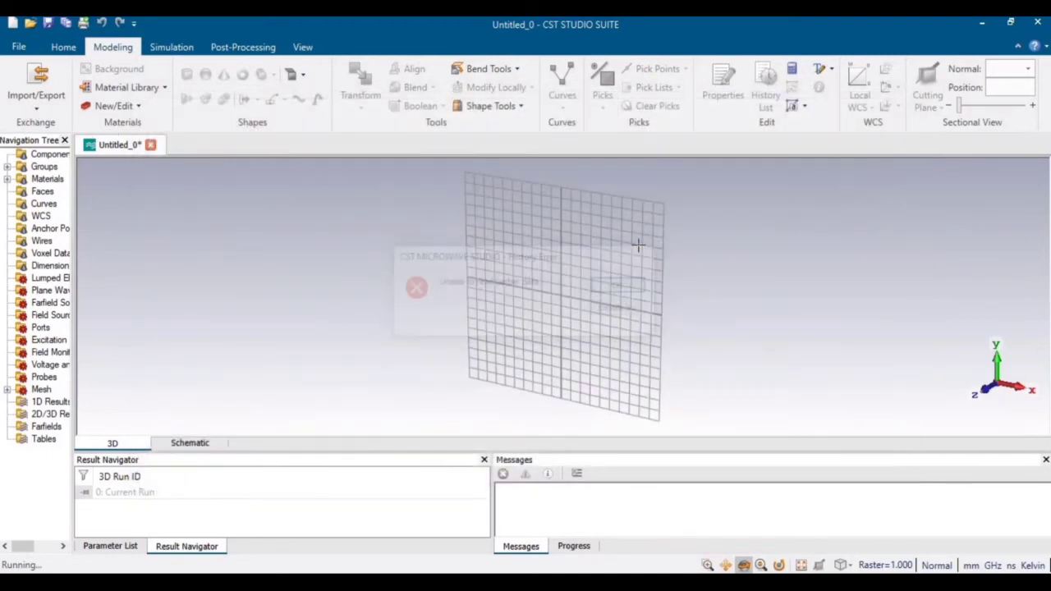
Start a Gerber (Single Layer) import for the substrate layer
click(45, 107)
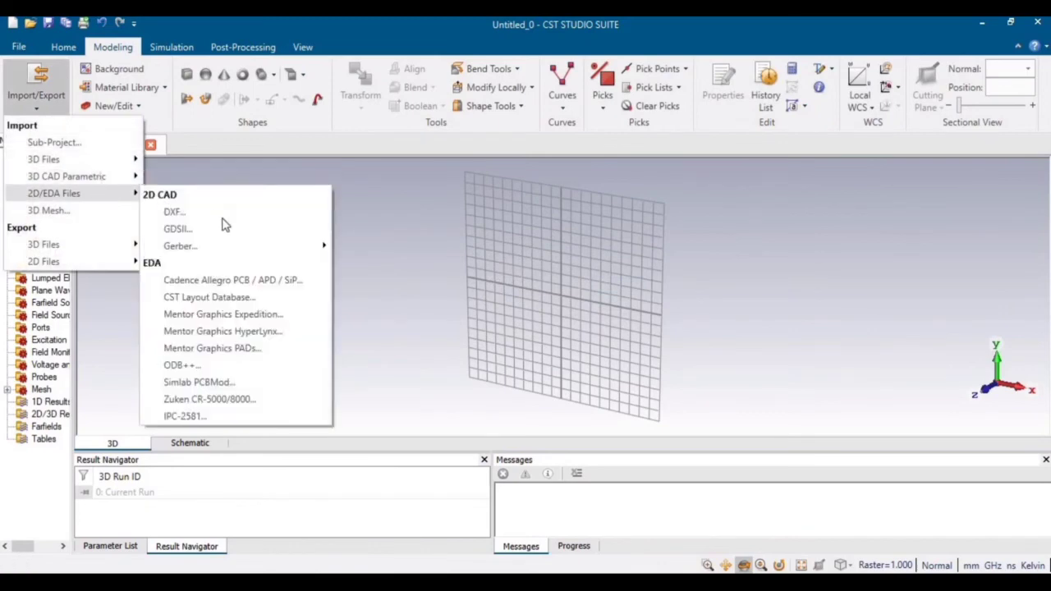
mouse_move(236, 253)
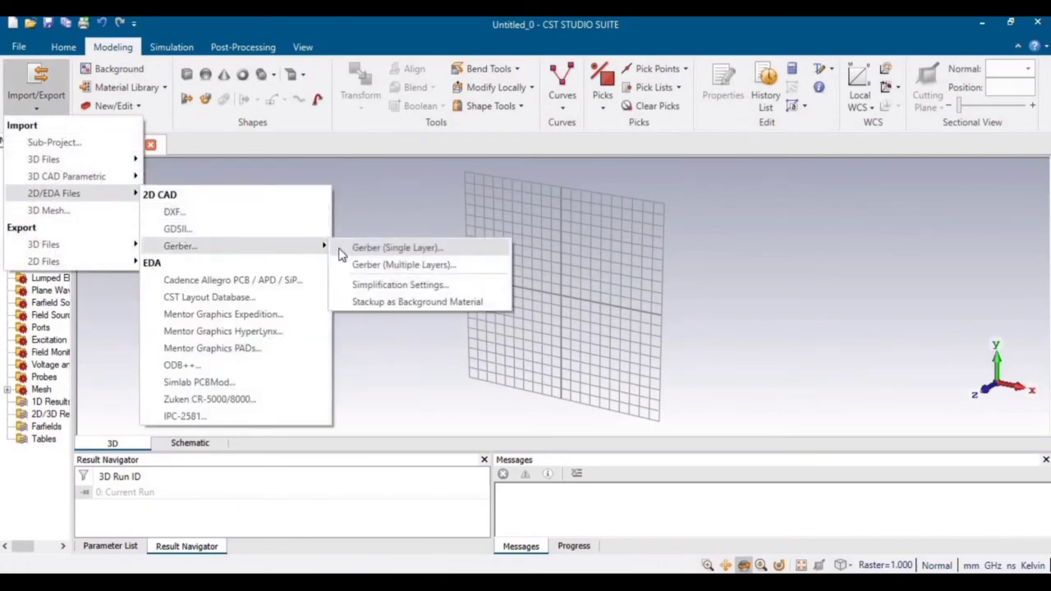
click(401, 248)
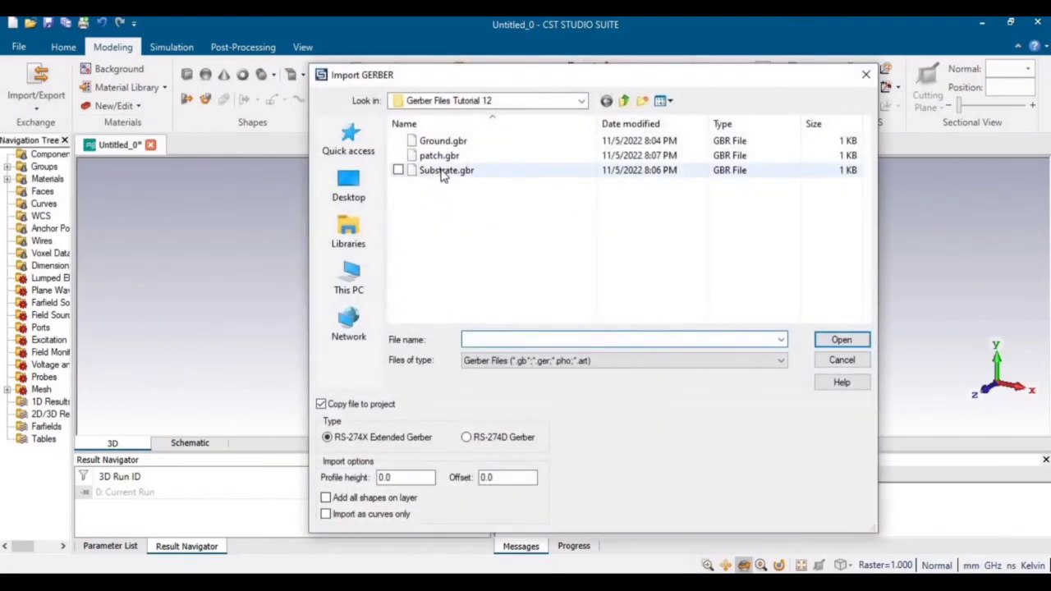
Preview Substrate.gbr in the Gerber Importer, then close it and dismiss the read error
click(445, 170)
click(838, 339)
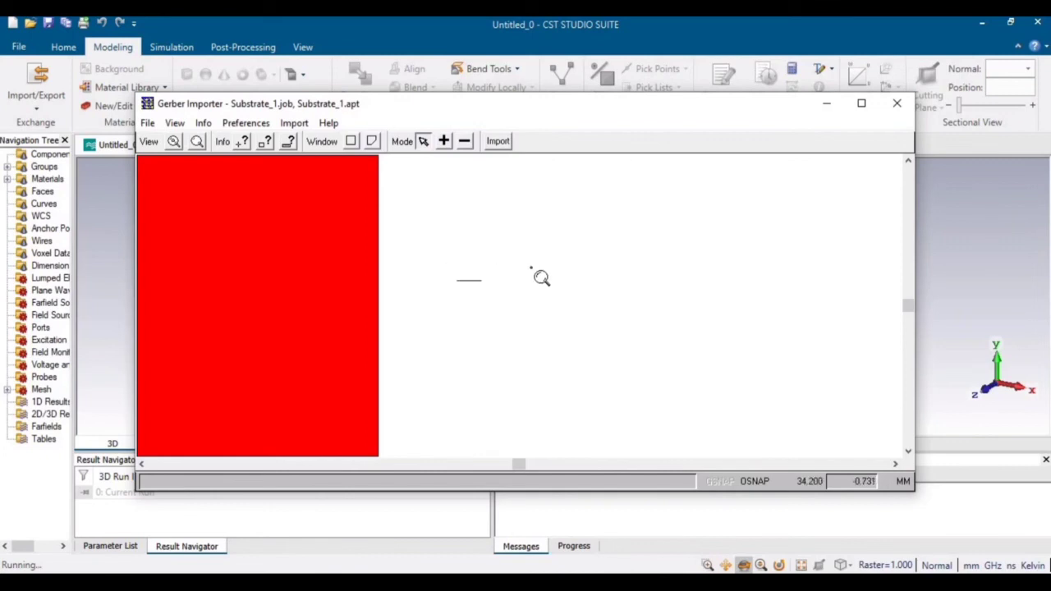
click(897, 103)
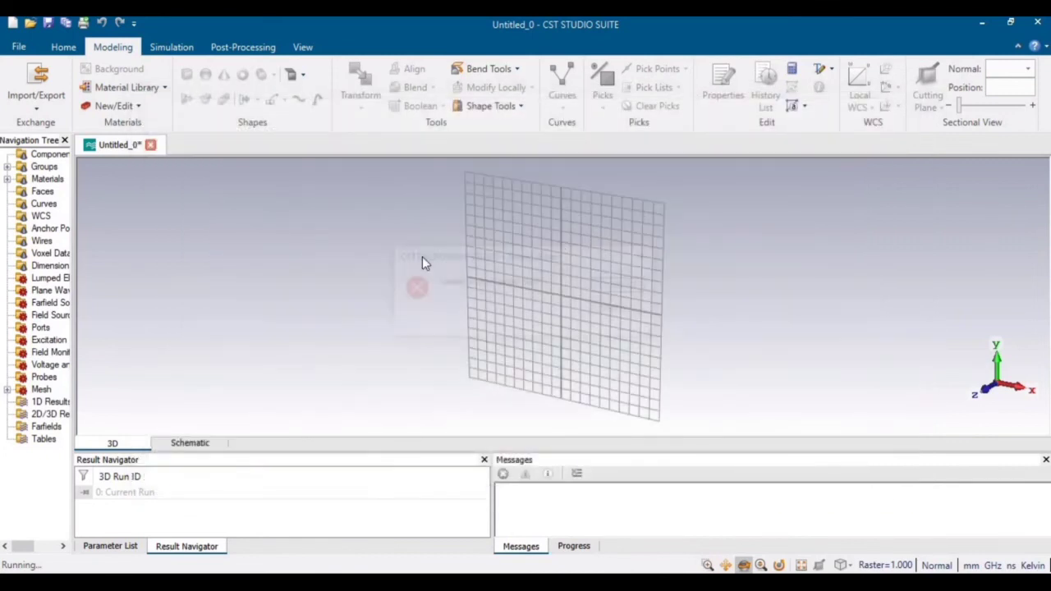
click(647, 260)
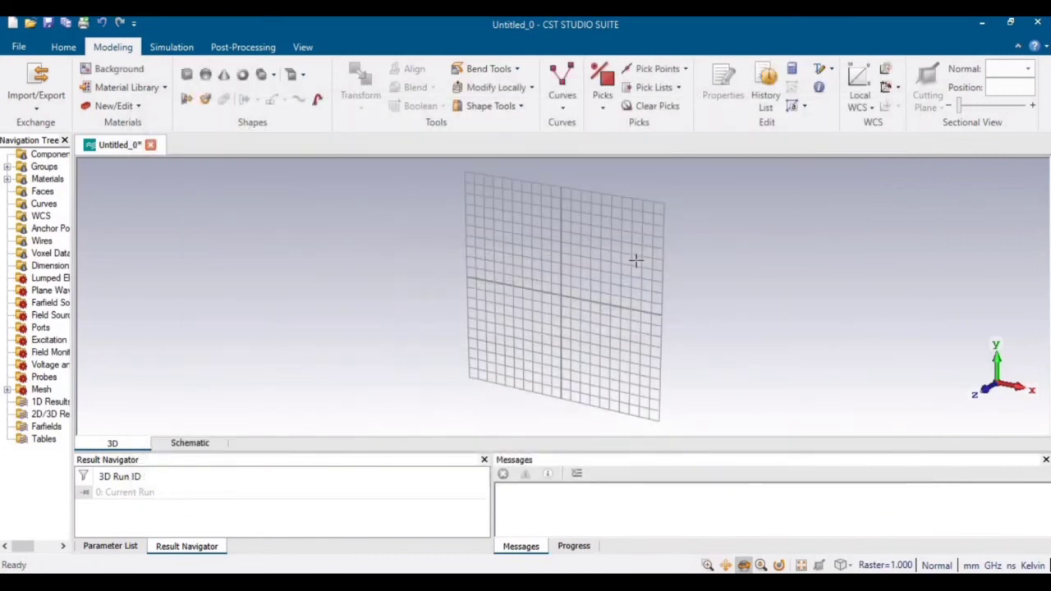